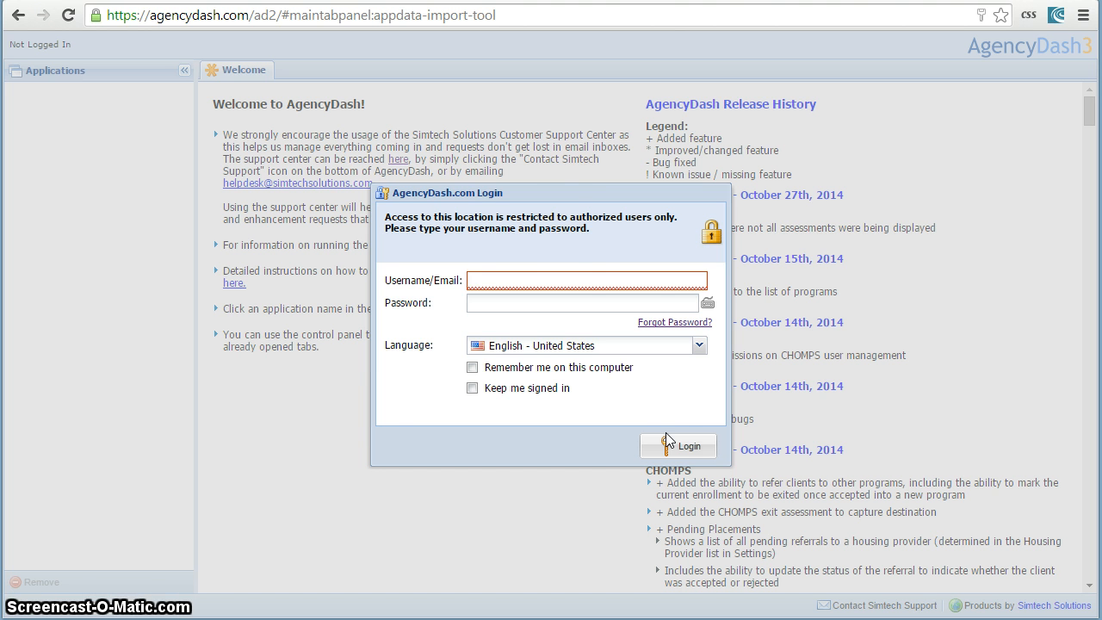
Log in to AgencyDash with the account's e-mail and password.
left_click(560, 271)
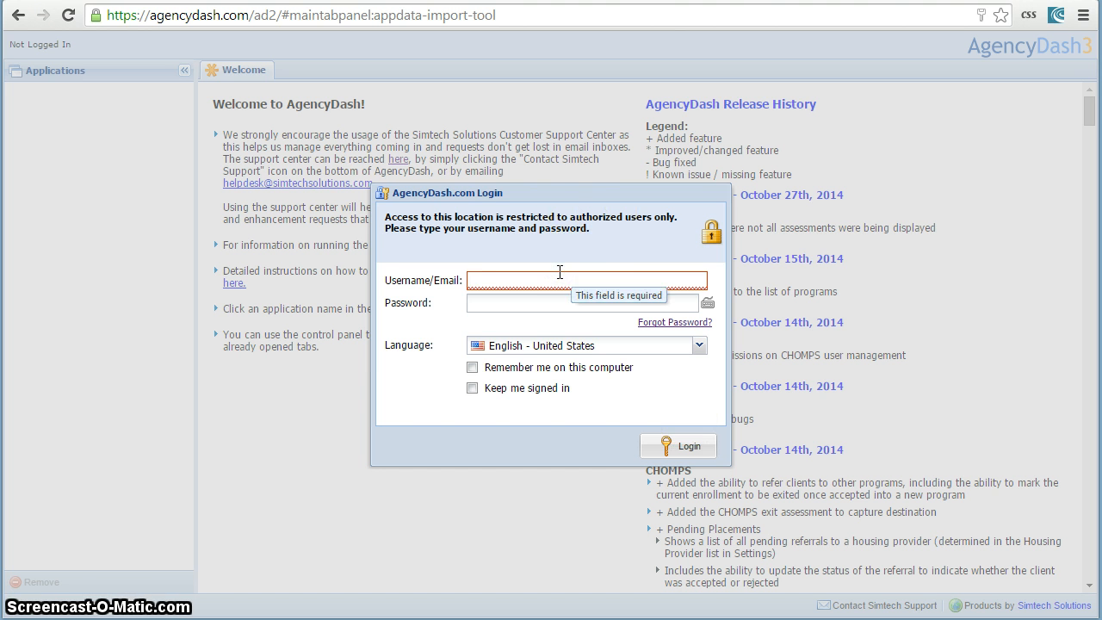
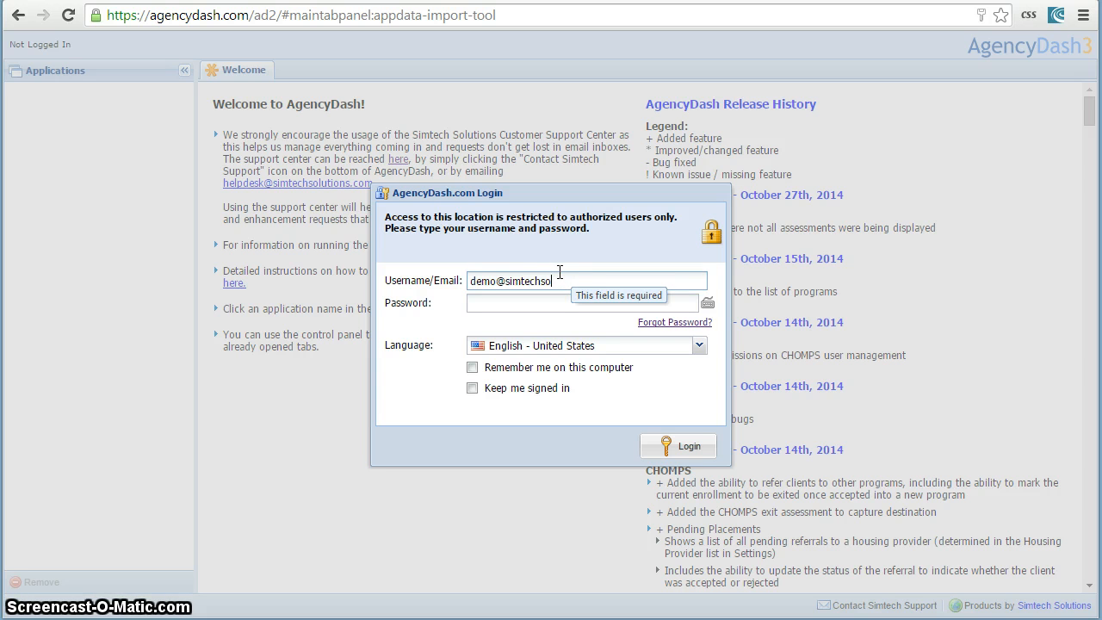
key("Tab")
type("demo")
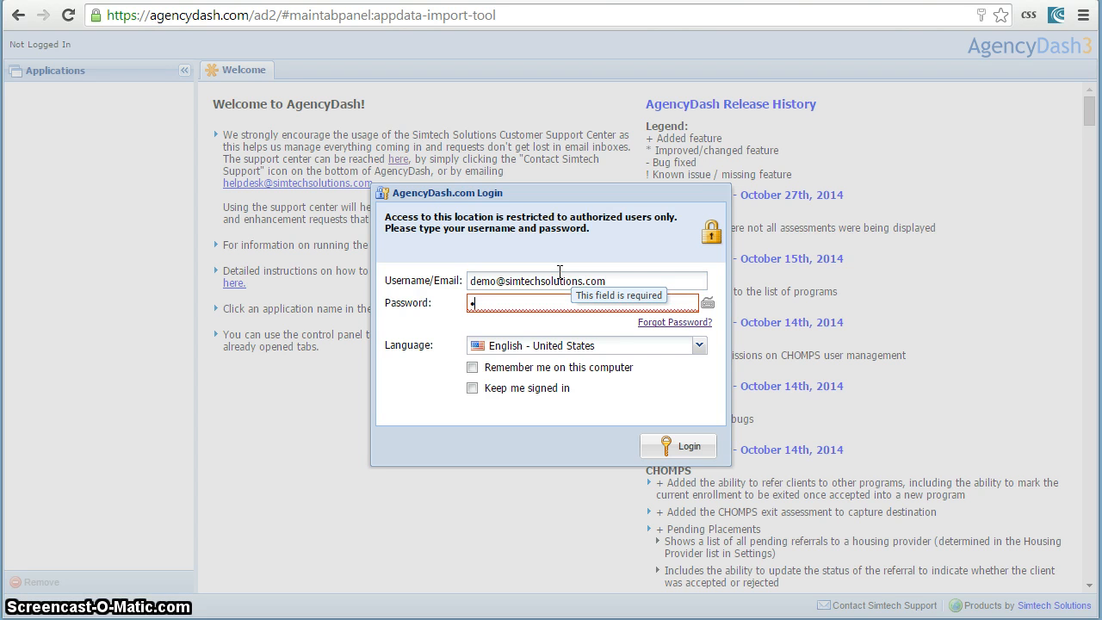
key("Return")
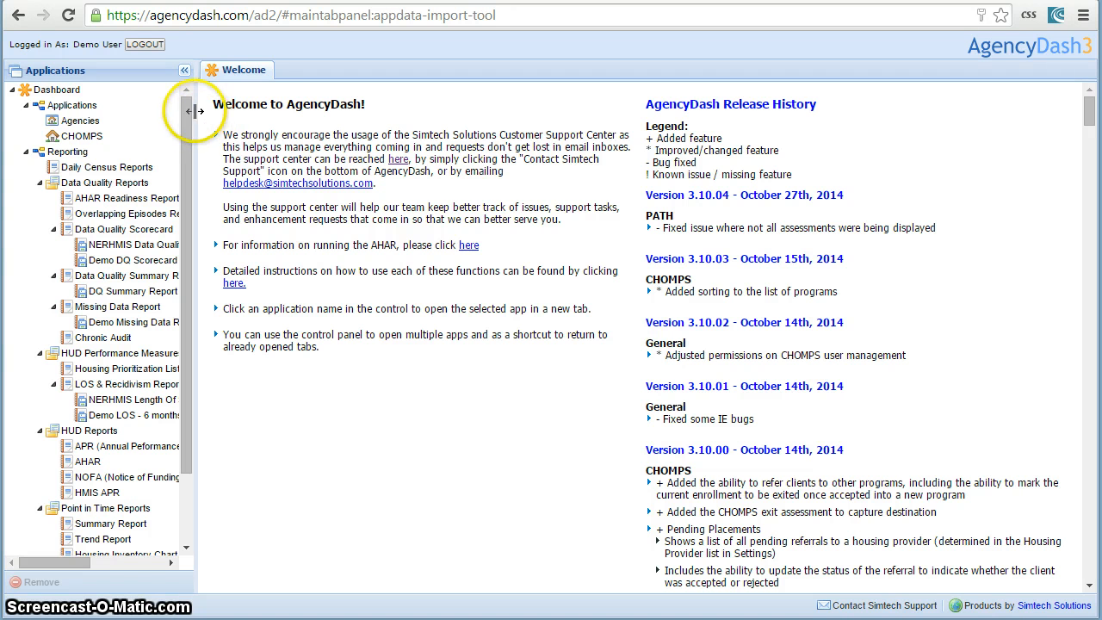
Collapse the Reporting and Applications branches of the dashboard tree and open the Data Import Tool.
left_click_drag(185, 110, 189, 196)
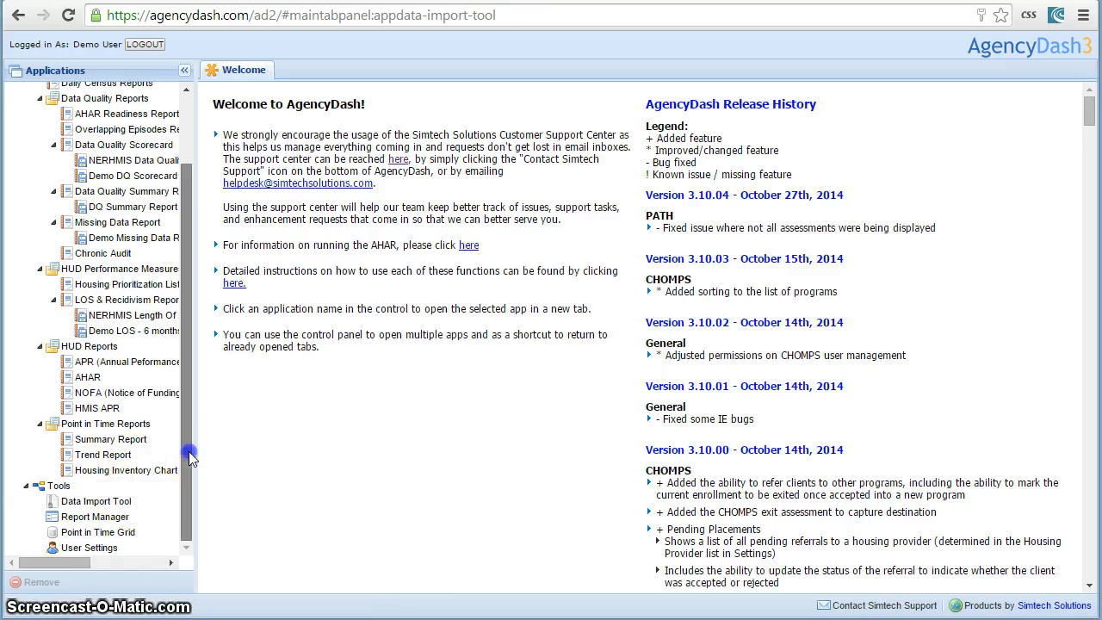
left_click_drag(192, 450, 190, 369)
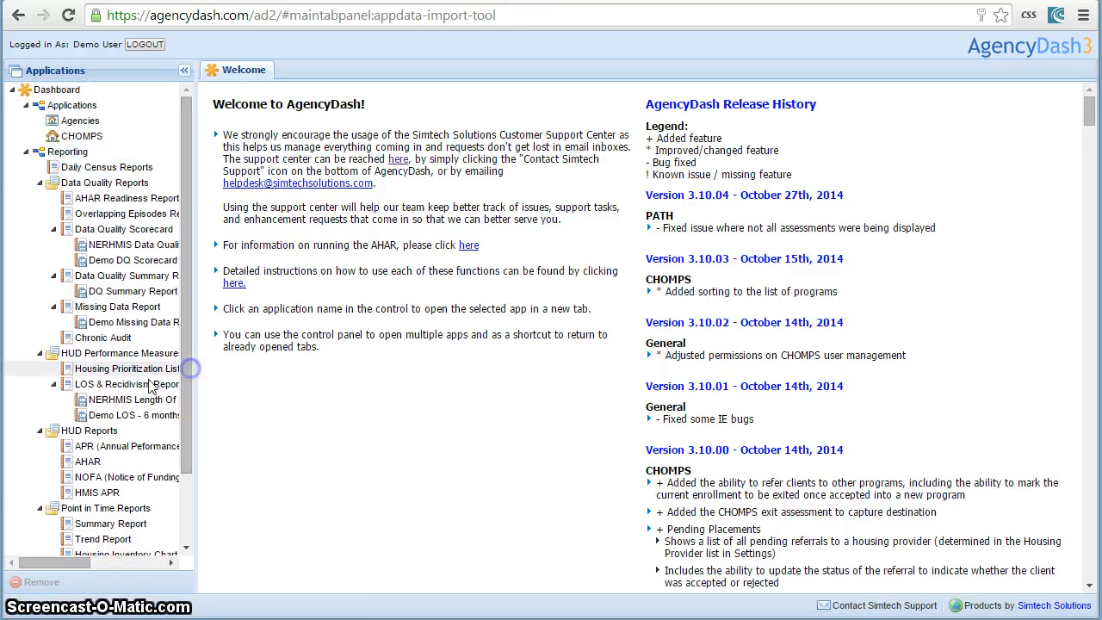
left_click(26, 152)
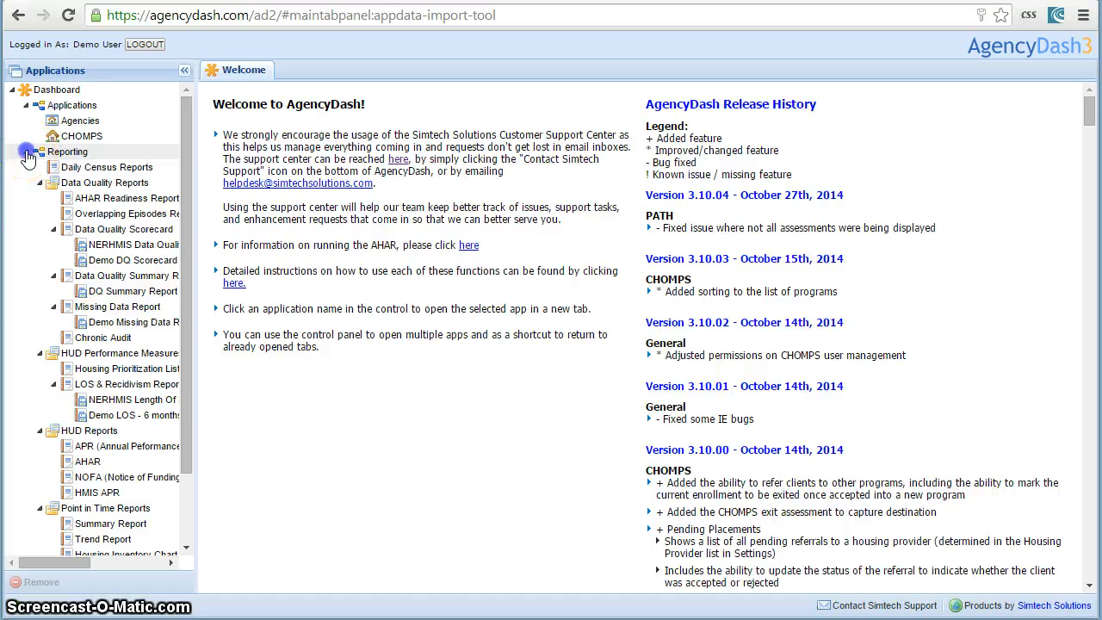
left_click(26, 105)
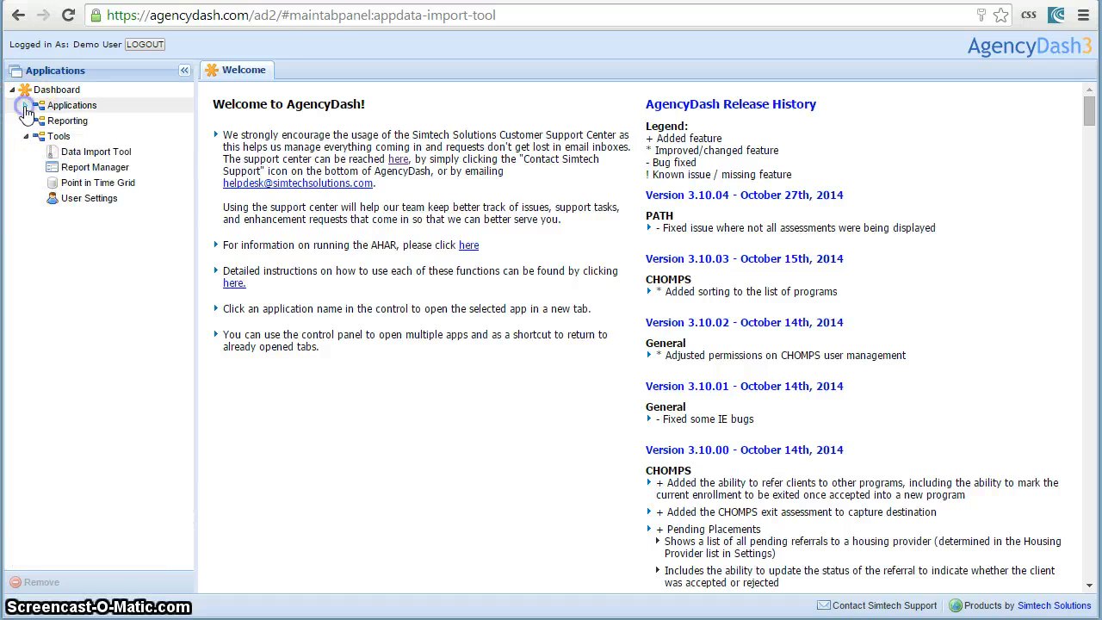
left_click(75, 152)
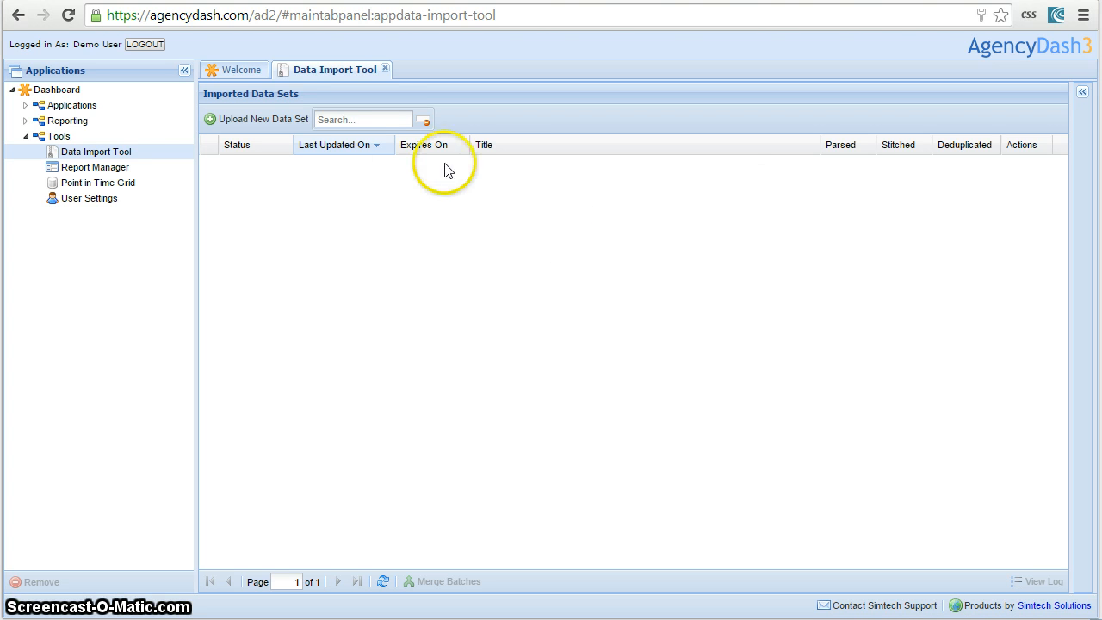
left_click(385, 583)
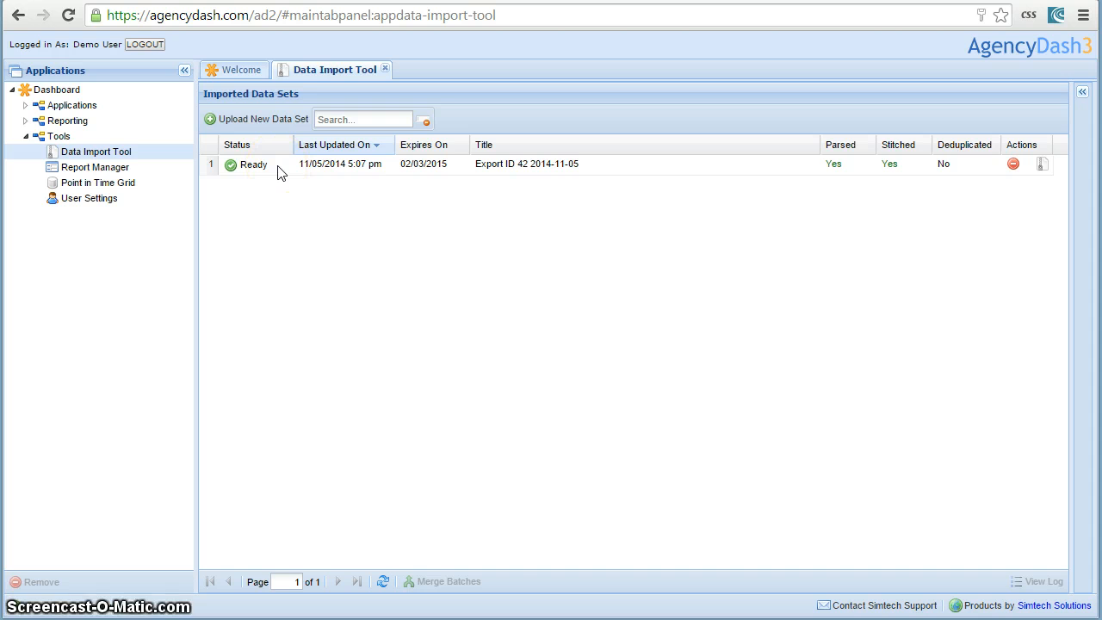
left_click(278, 170)
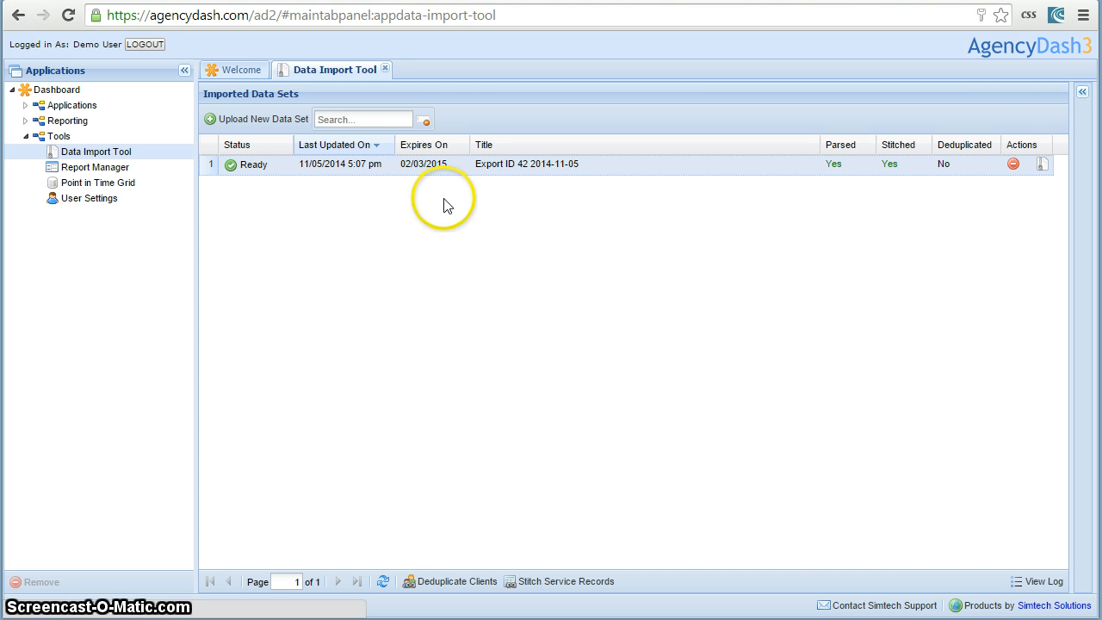
left_click(458, 165)
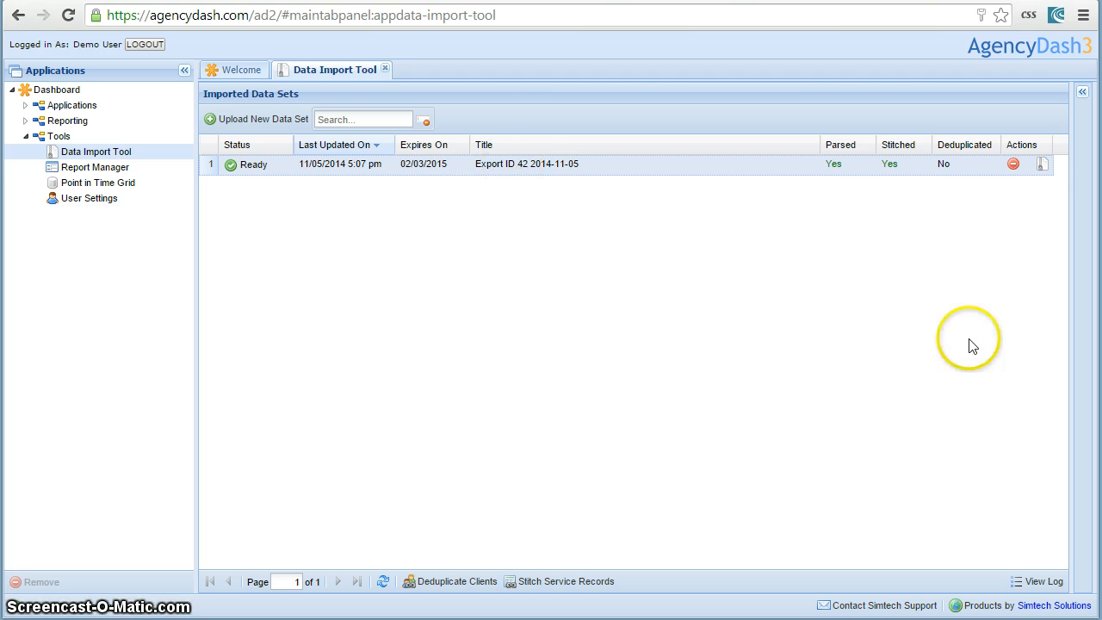
left_click(1039, 583)
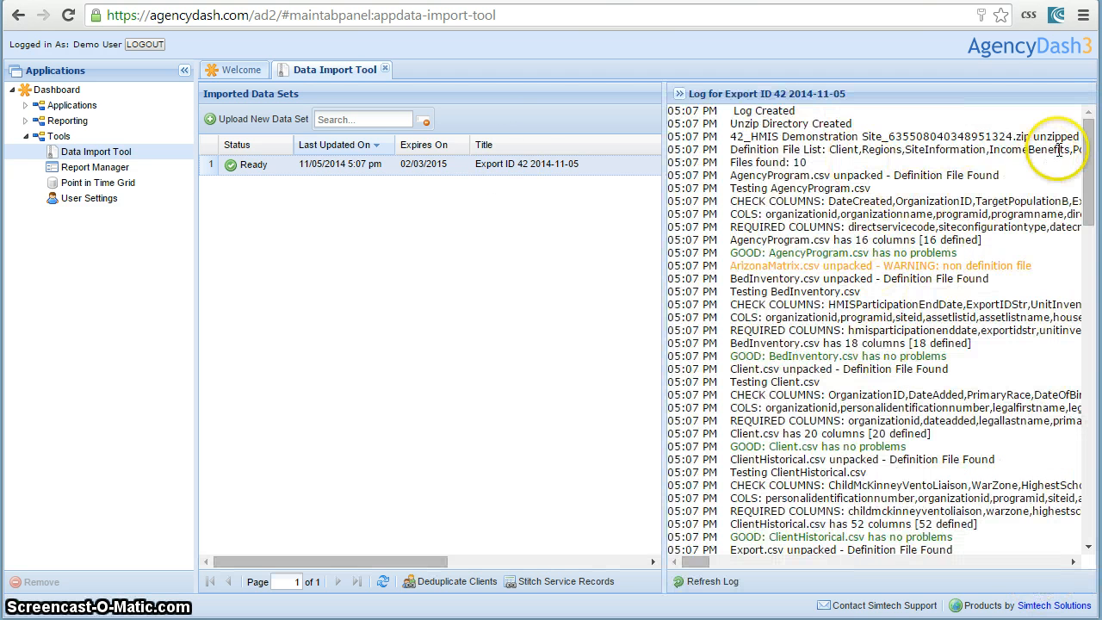
left_click_drag(1086, 122, 730, 149)
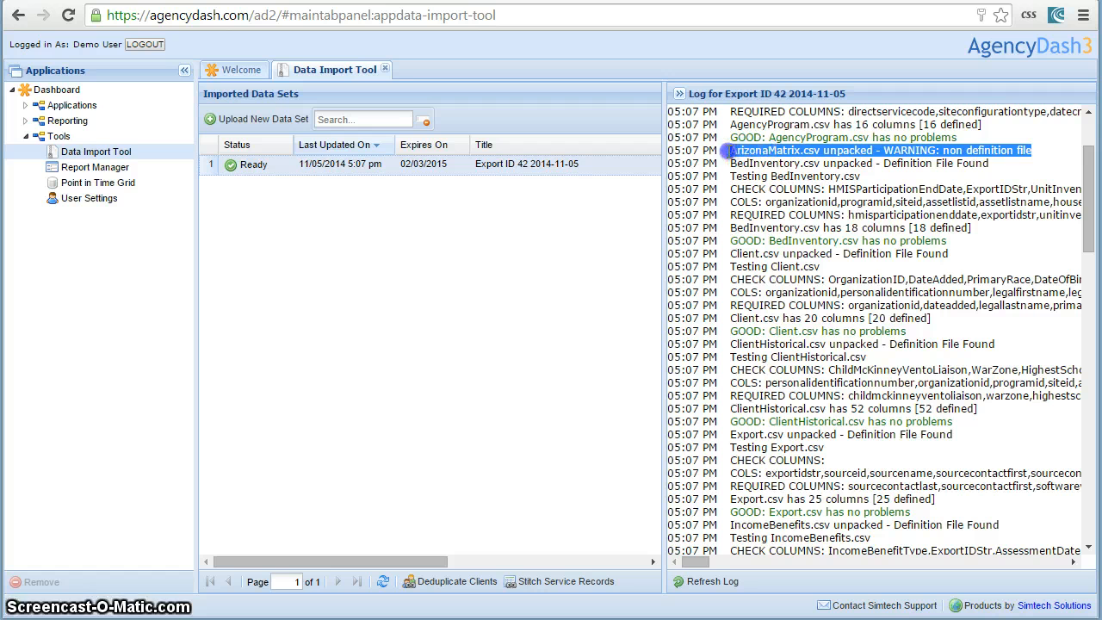
left_click(1036, 155)
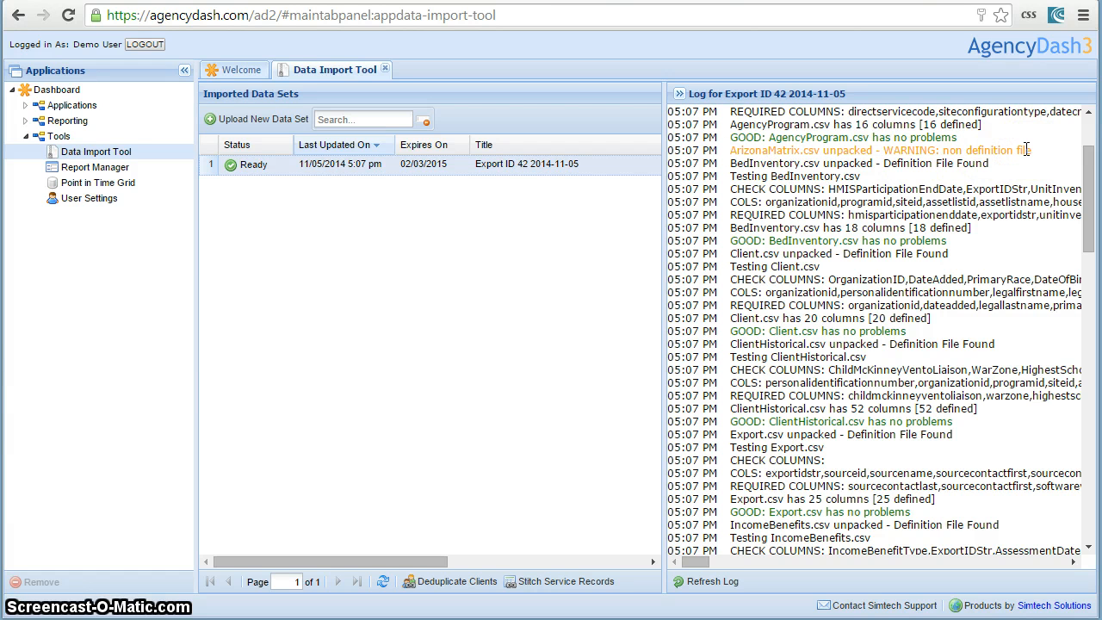
left_click(1050, 157)
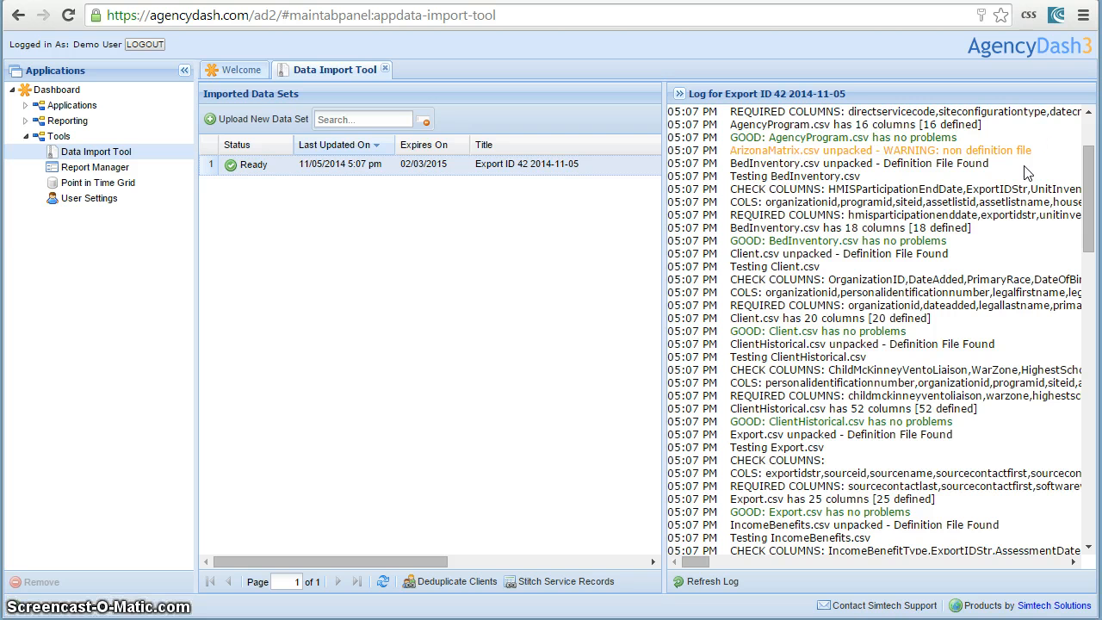
left_click(1086, 178)
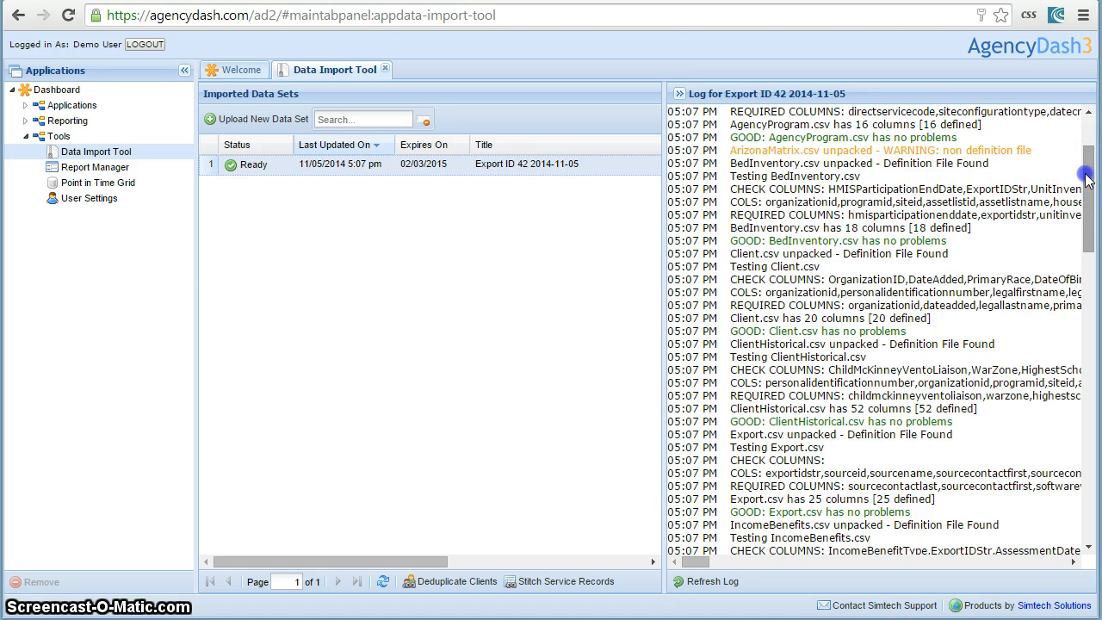
left_click_drag(1086, 178, 1086, 469)
left_click(679, 93)
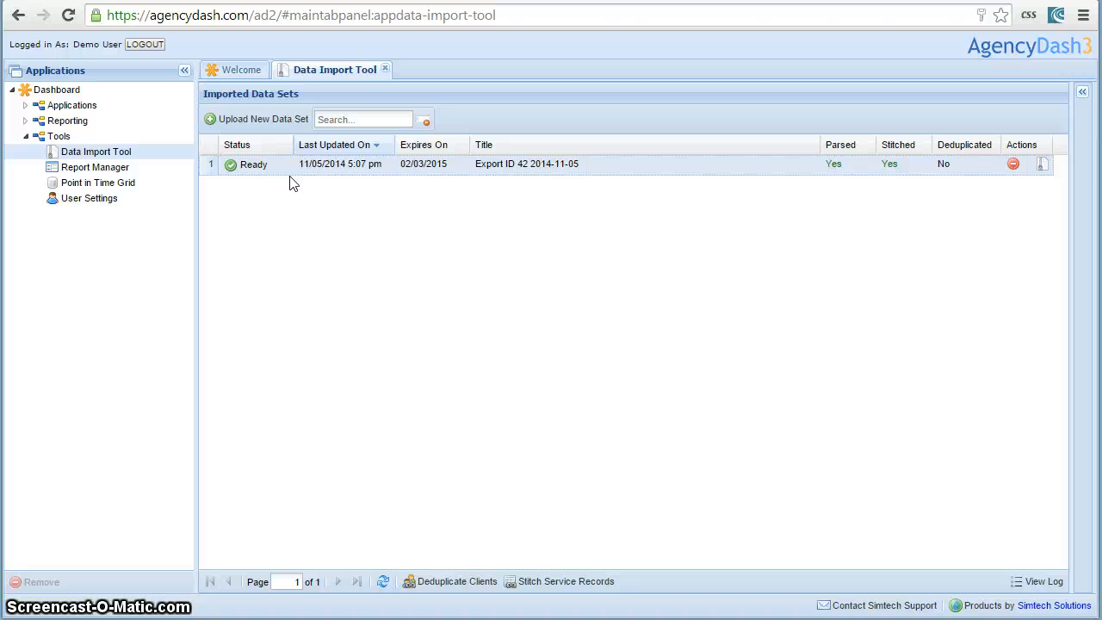
Start a new data set upload with import definition HUD CSV Spec v3.02 and datasource DEMO_DATASOURCE.
left_click(235, 124)
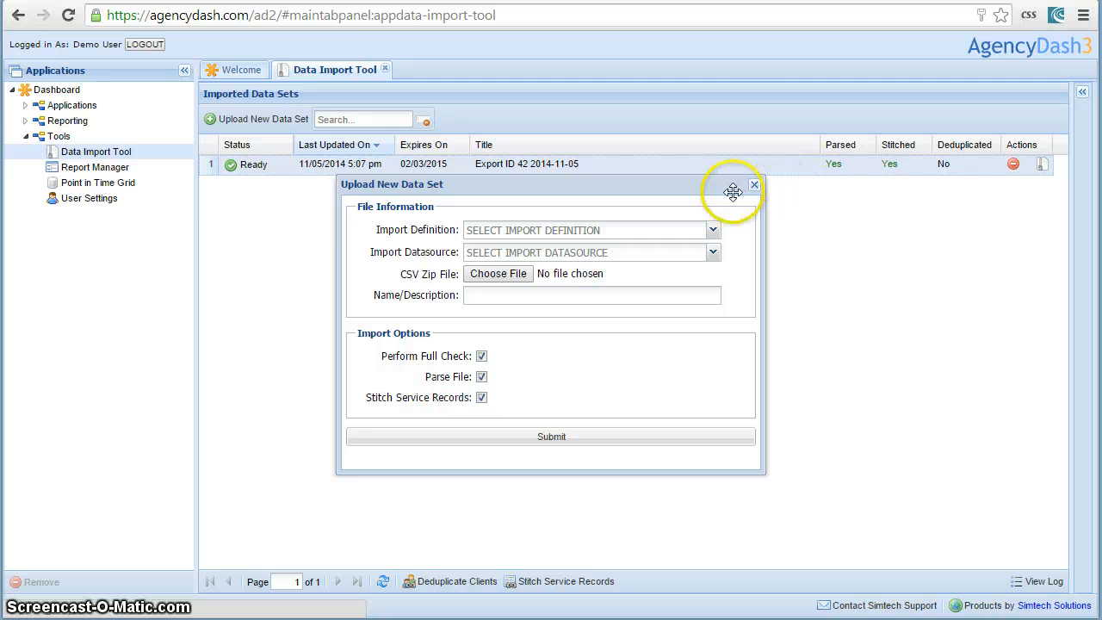
left_click(713, 231)
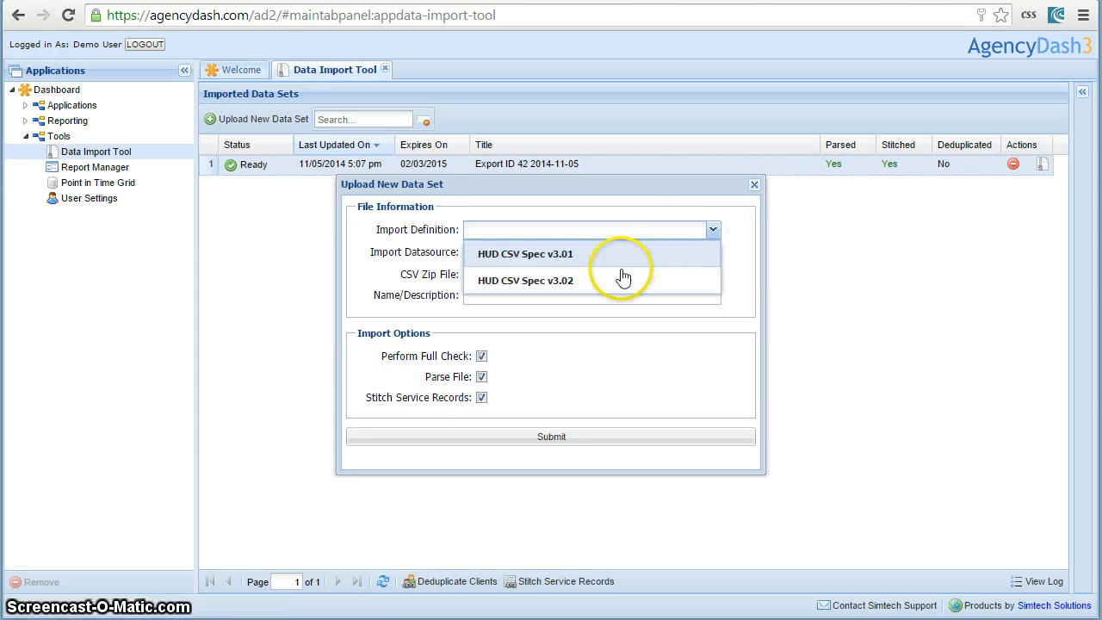
left_click(589, 284)
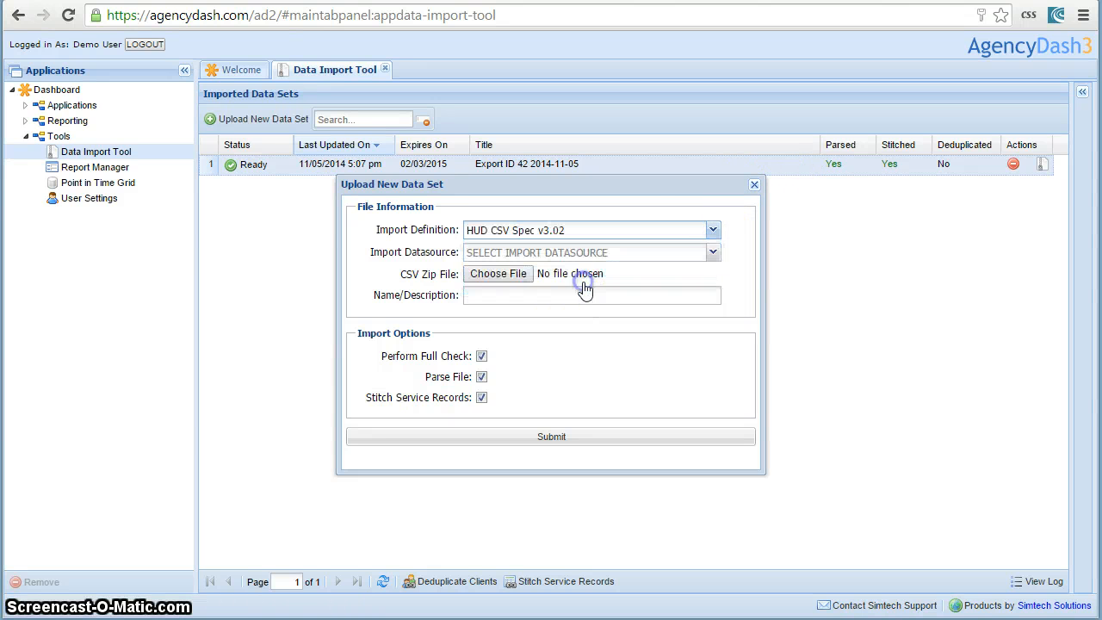
left_click(632, 261)
left_click(512, 289)
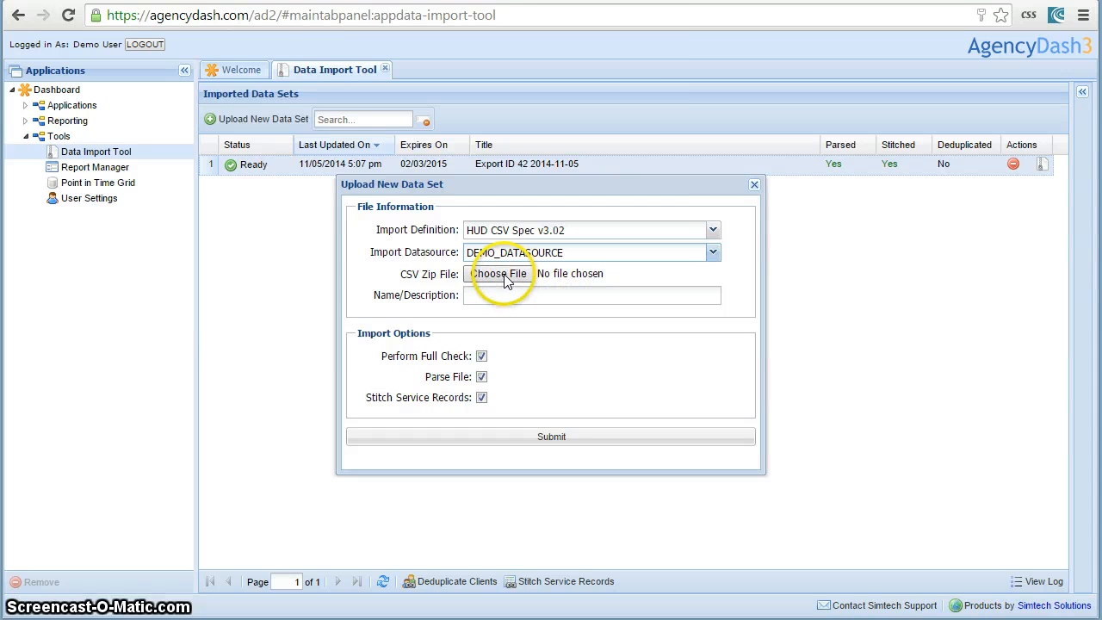
While choosing the CSV zip file, view the contents of AHAR Test Data.zip in a separate window and close it.
left_click(505, 275)
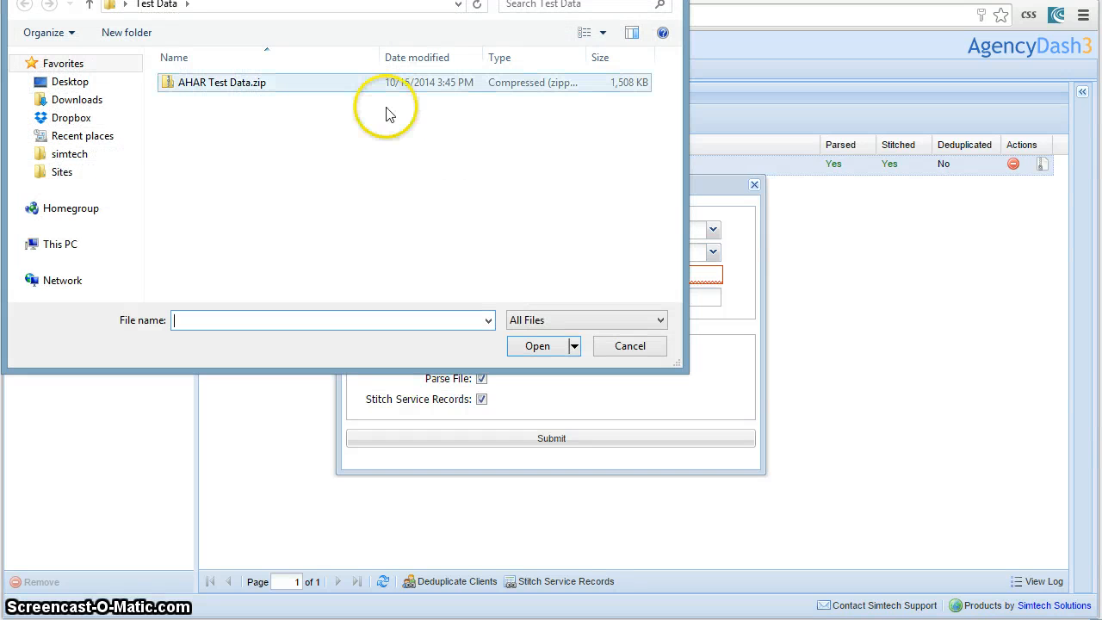
left_click(254, 84)
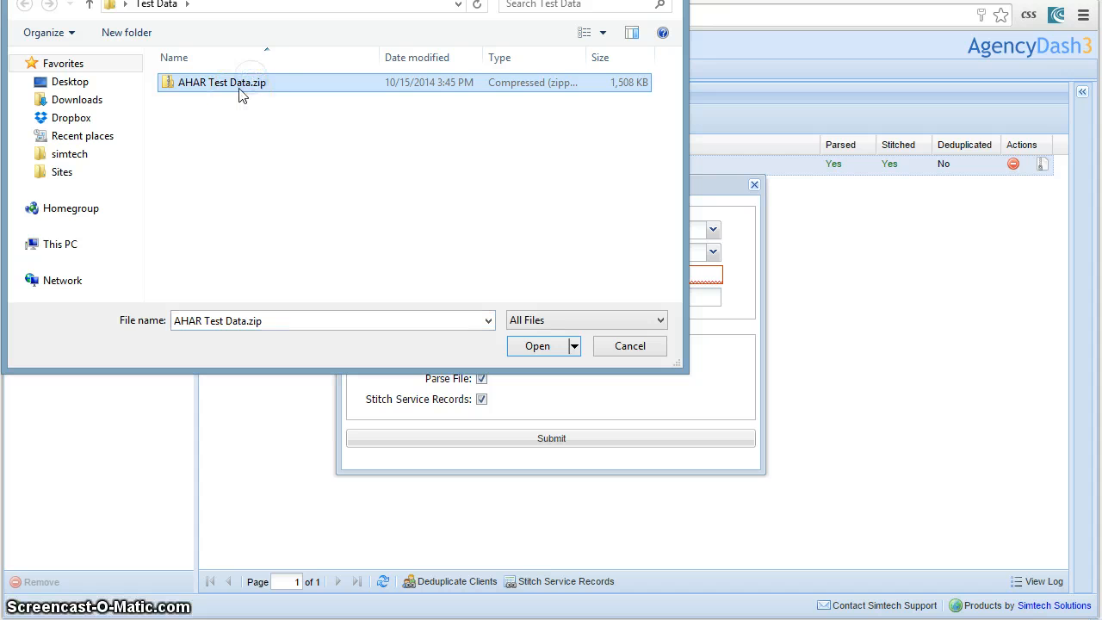
right_click(233, 87)
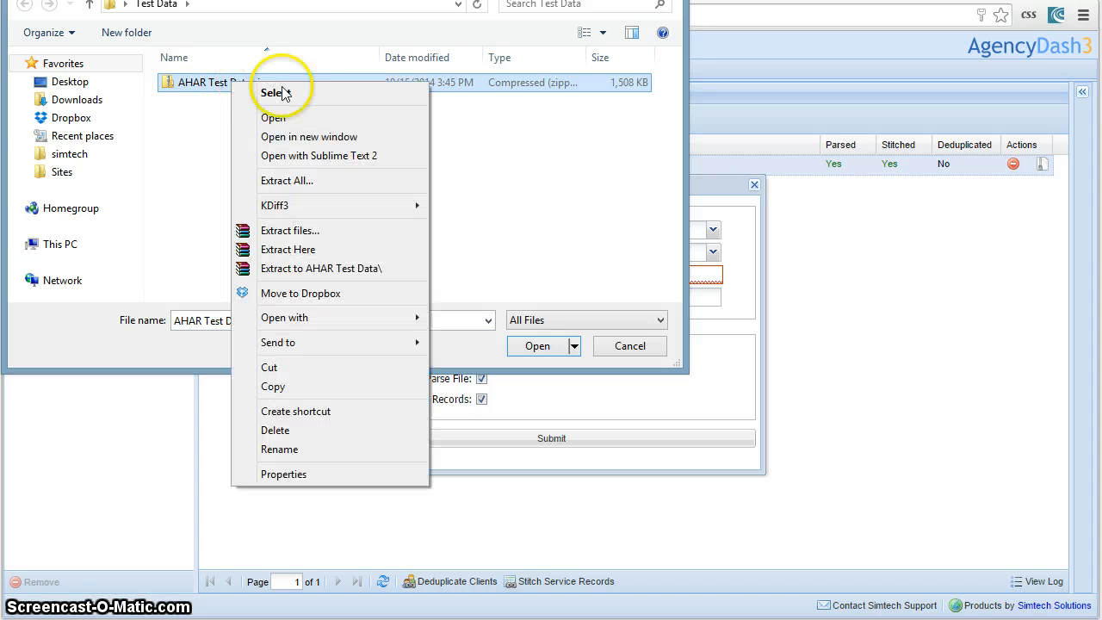
left_click(316, 140)
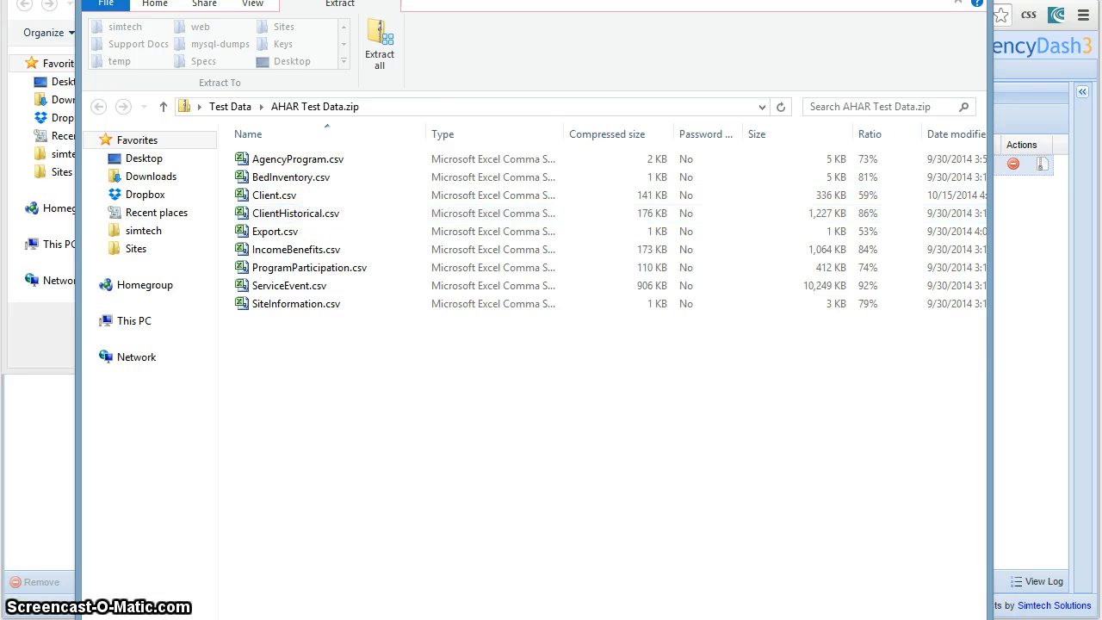
left_click_drag(514, 0, 504, 44)
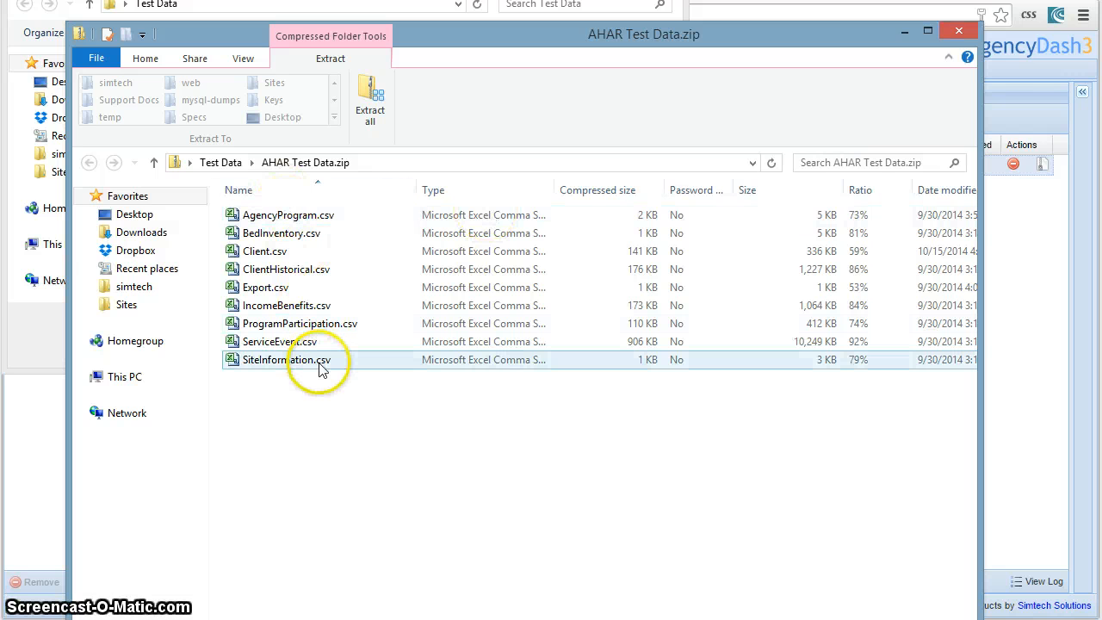
left_click(961, 34)
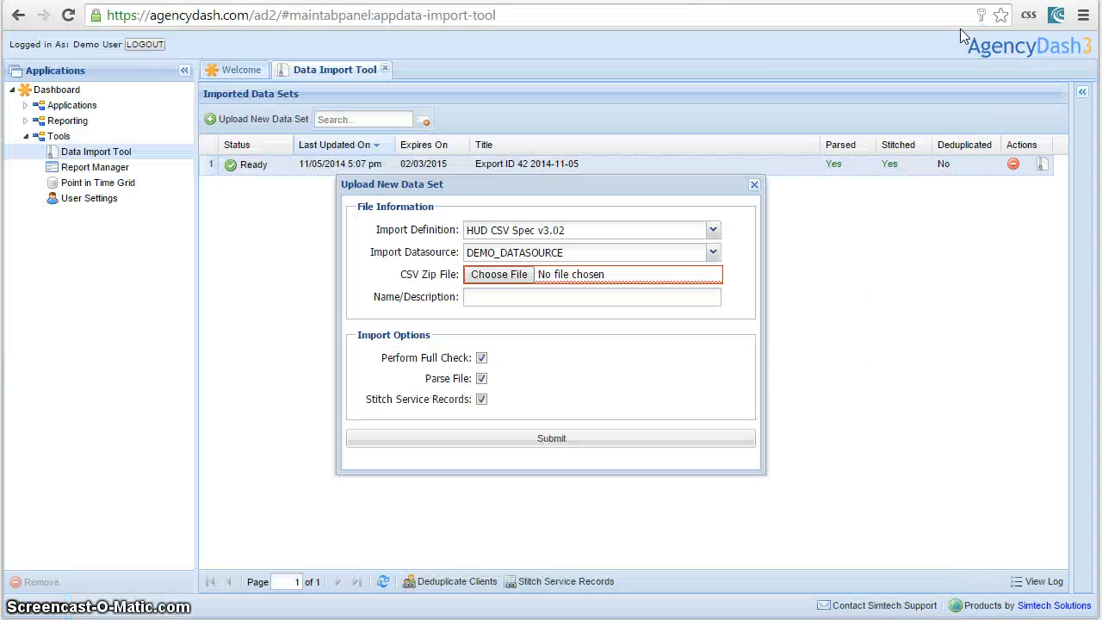
Attach AHAR Test Data.zip, name the data set AHAR Test Data and submit the upload with all import options enabled.
left_click(525, 276)
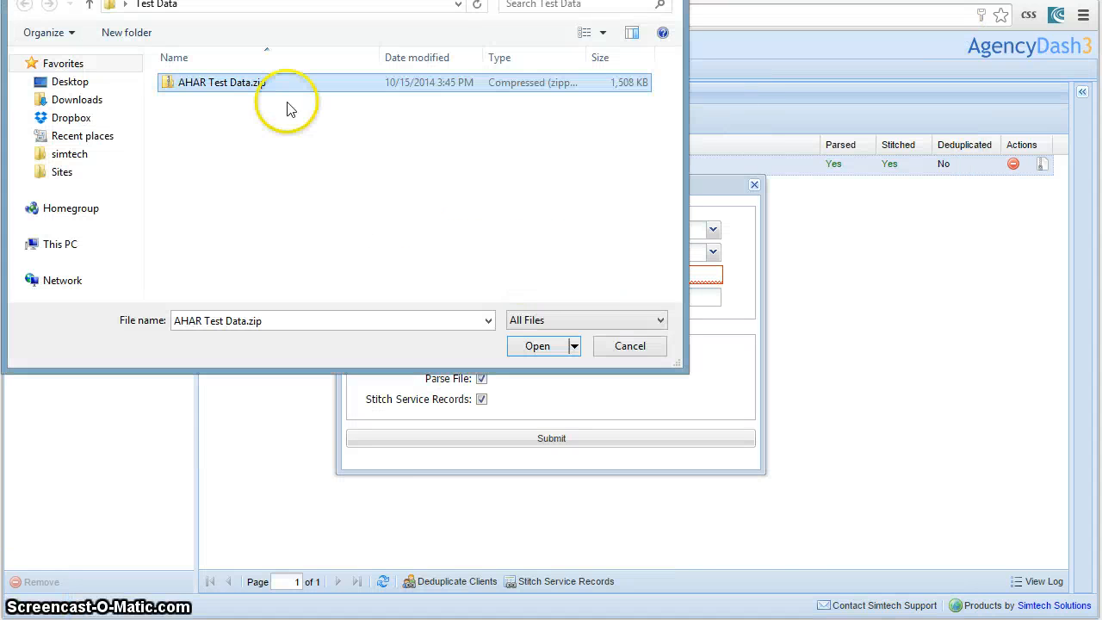
left_click(537, 346)
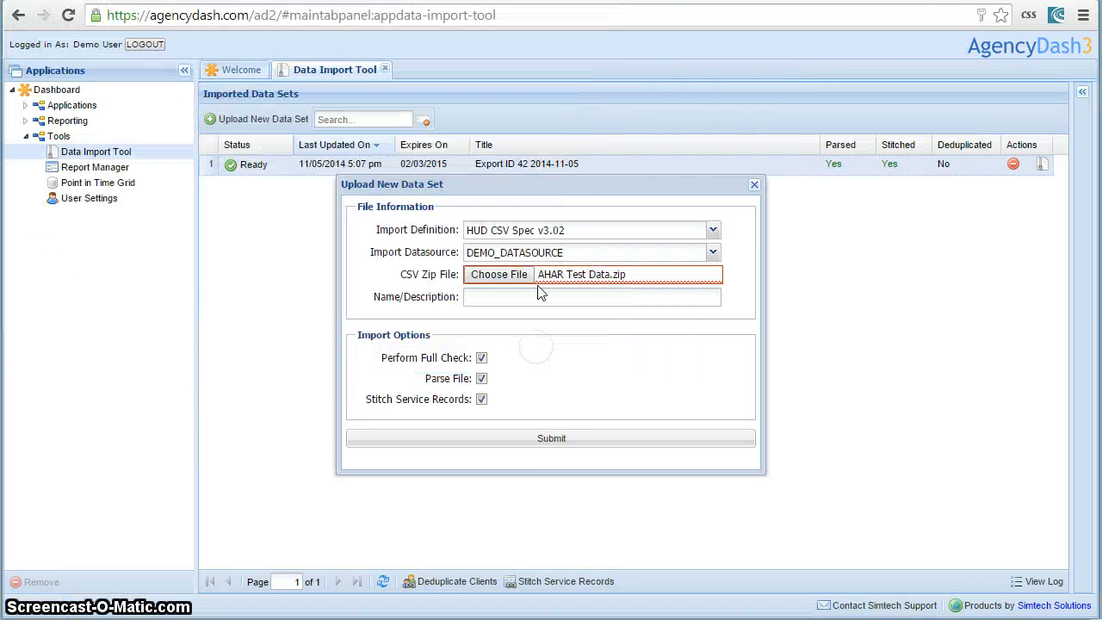
left_click(594, 295)
left_click(615, 291)
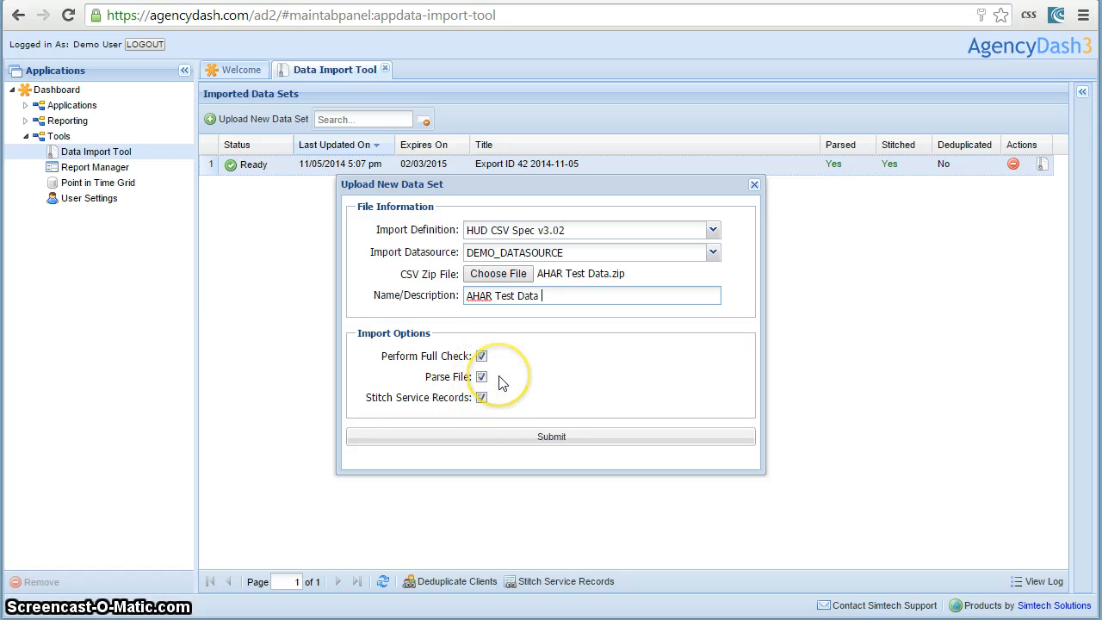
left_click(523, 439)
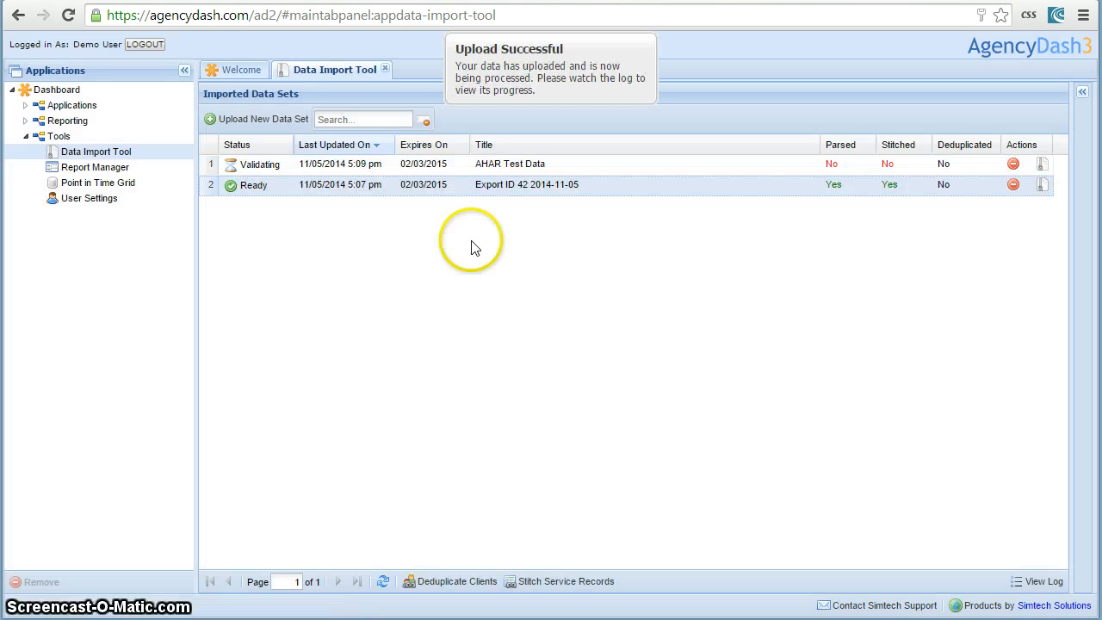
Select the uploaded AHAR Test Data set and monitor its import status.
left_click(267, 164)
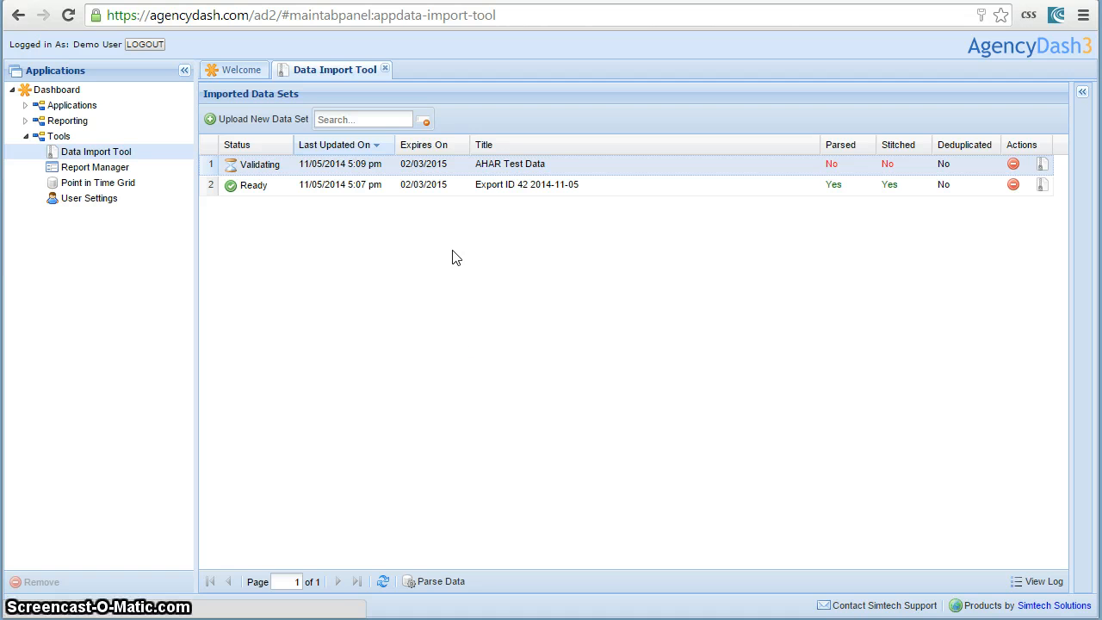
left_click(448, 424)
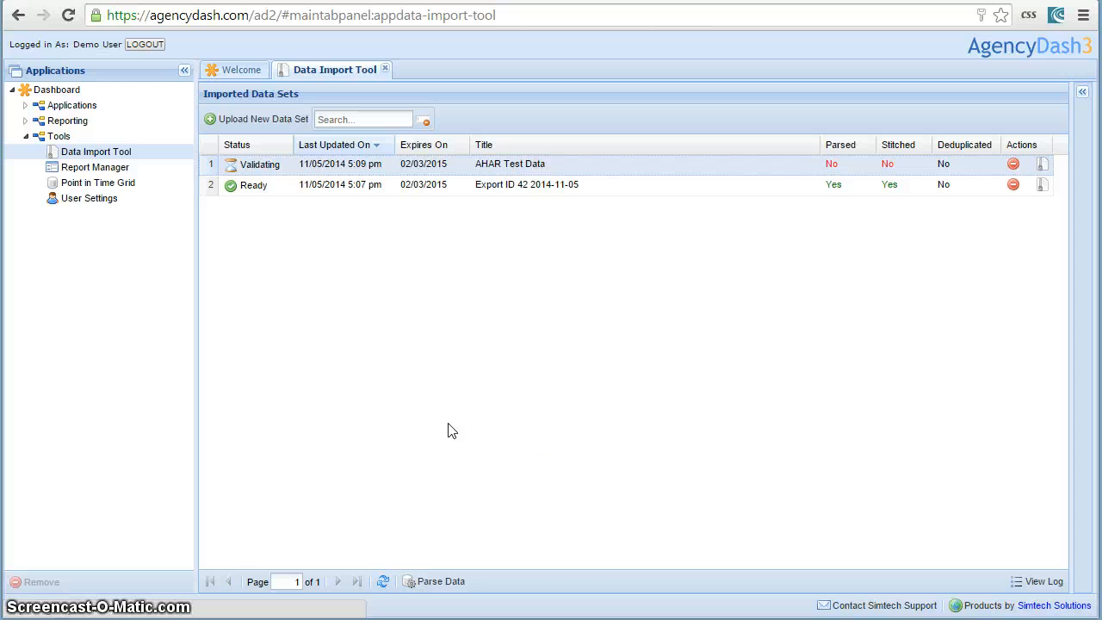
left_click(549, 419)
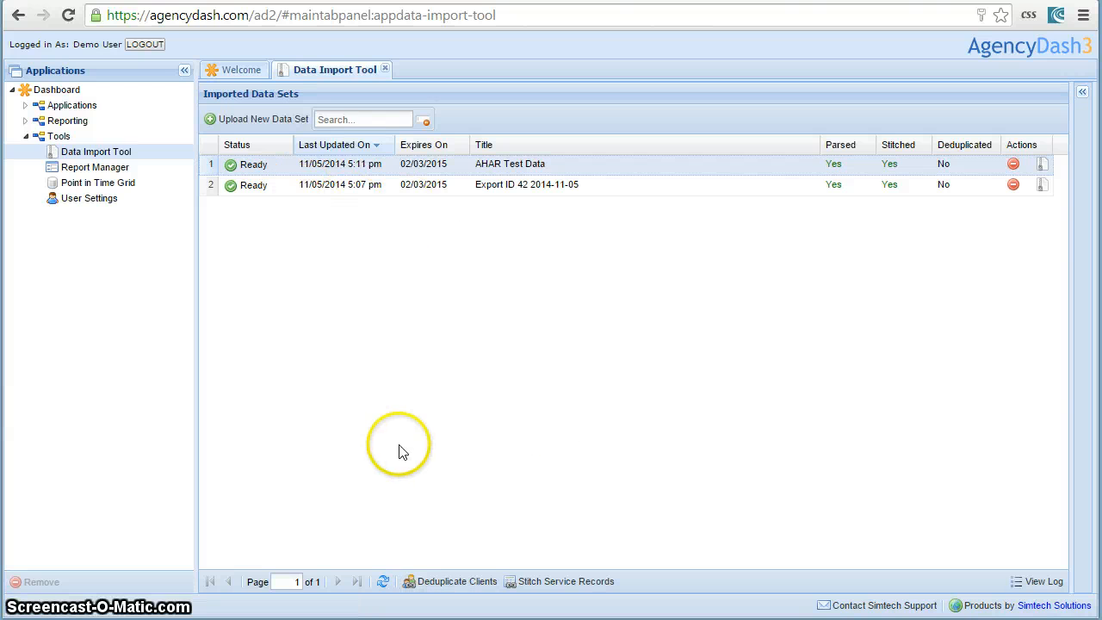